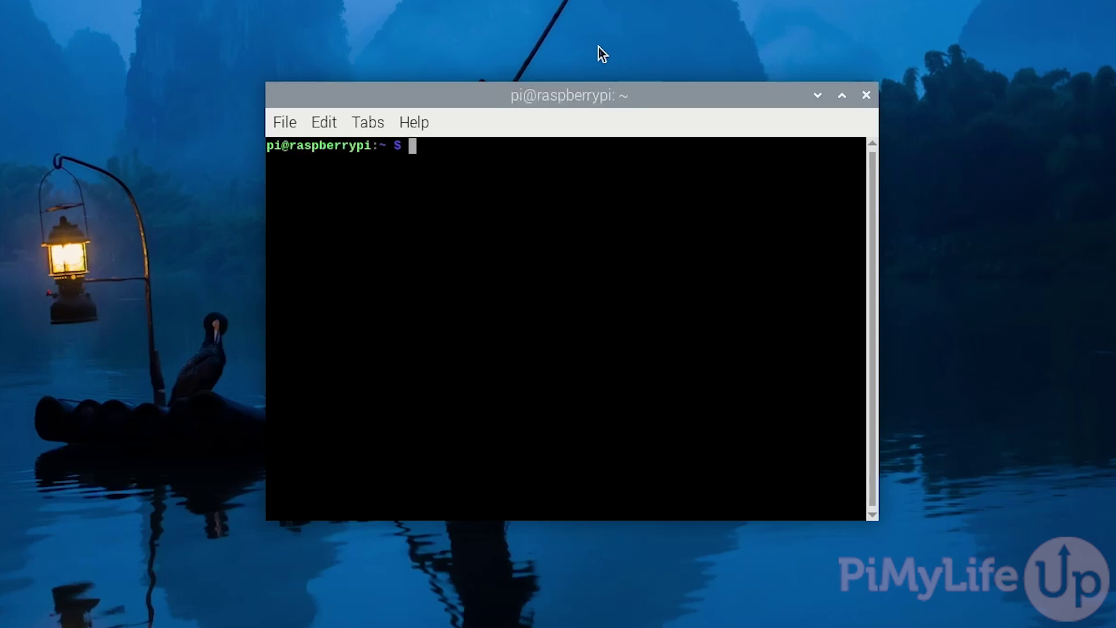
type("sudo apt update")
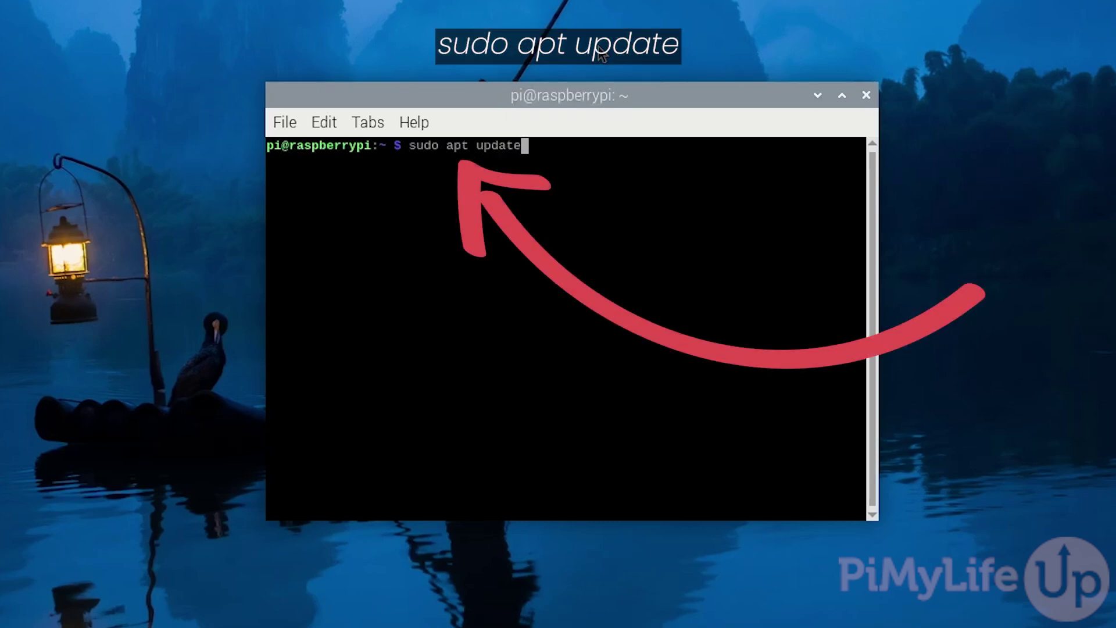
- Run 'sudo apt update' then 'sudo apt upgrade -y' to bring all packages current
key("Return")
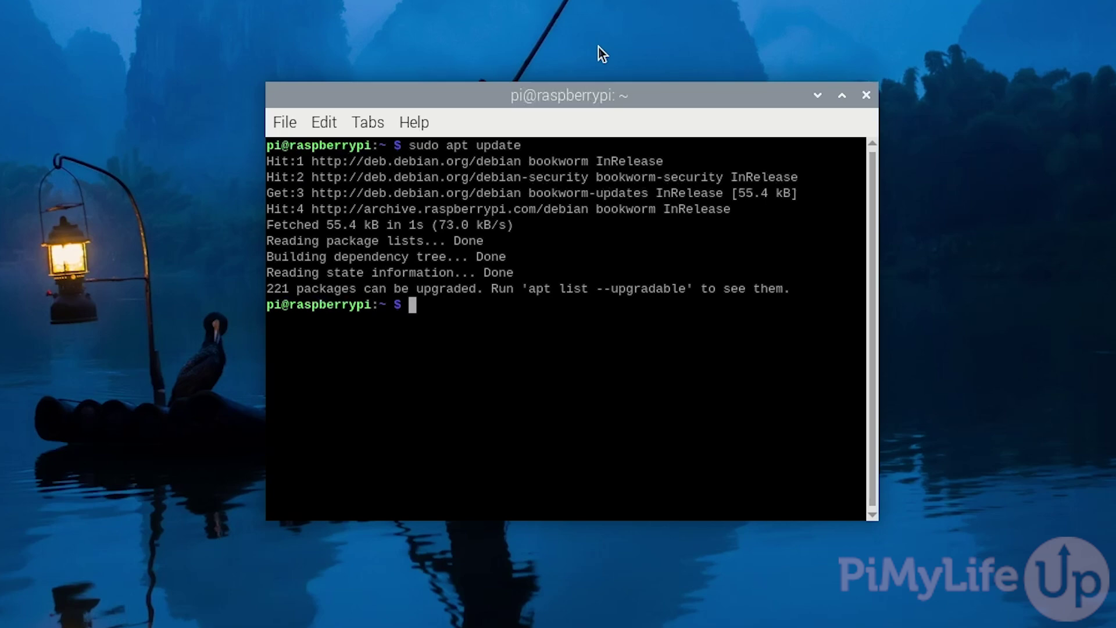
type("sudo apt upgrad")
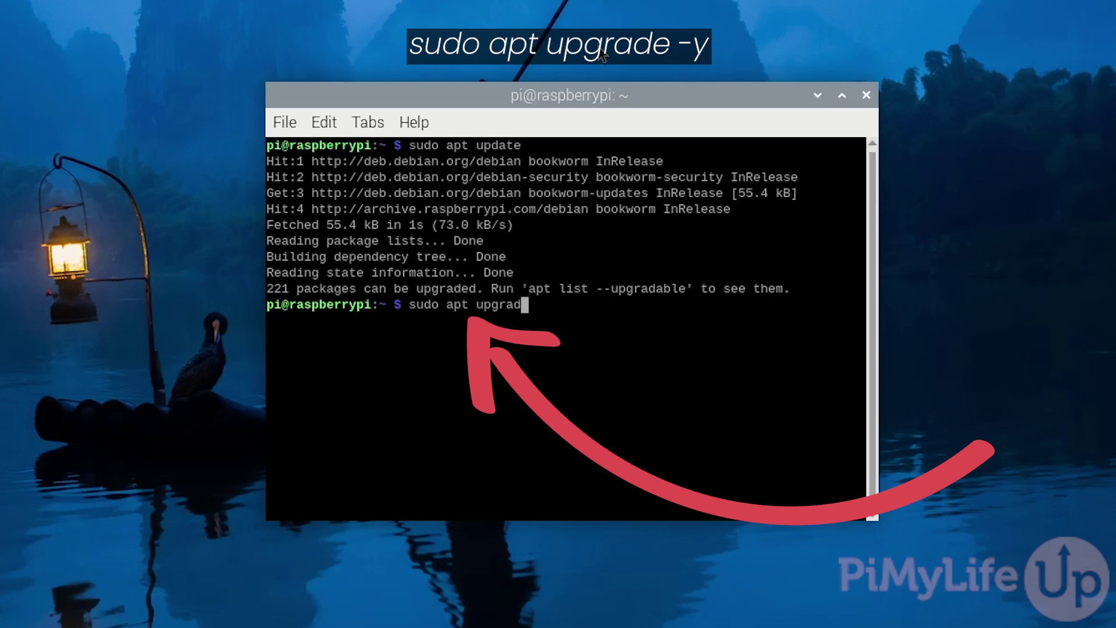
type("e -y")
key("Return")
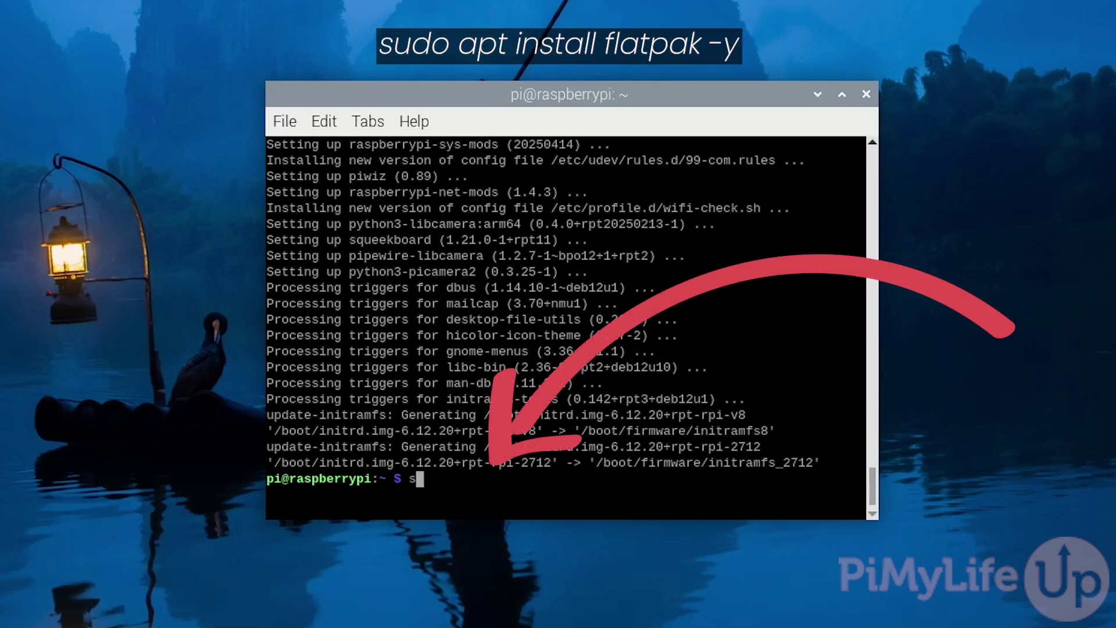
type("sudo apt install ")
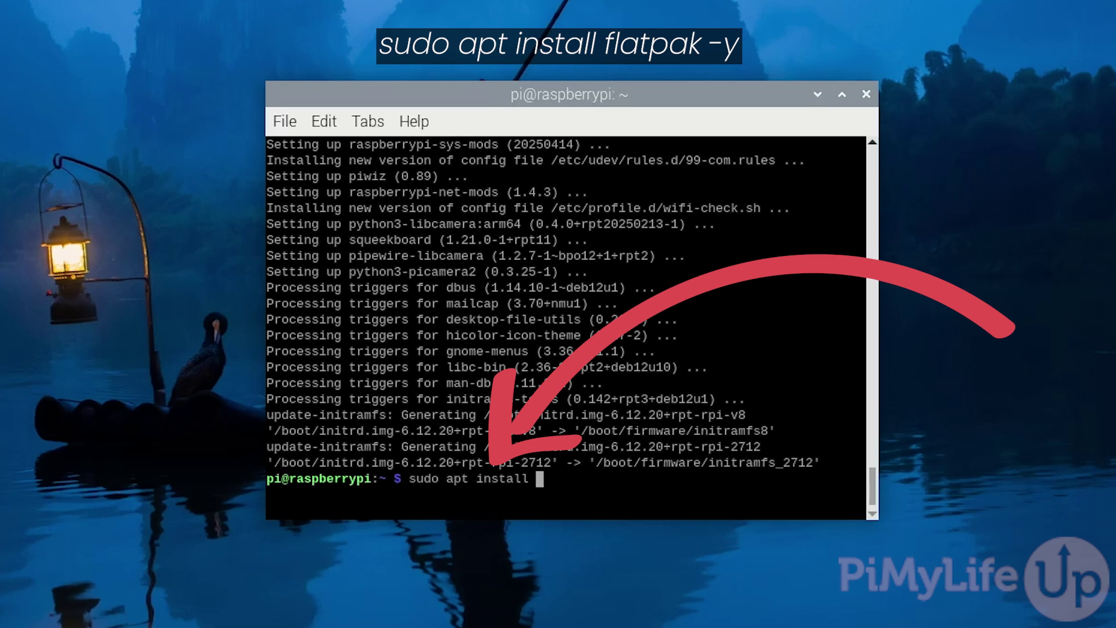
type("flatpak -y")
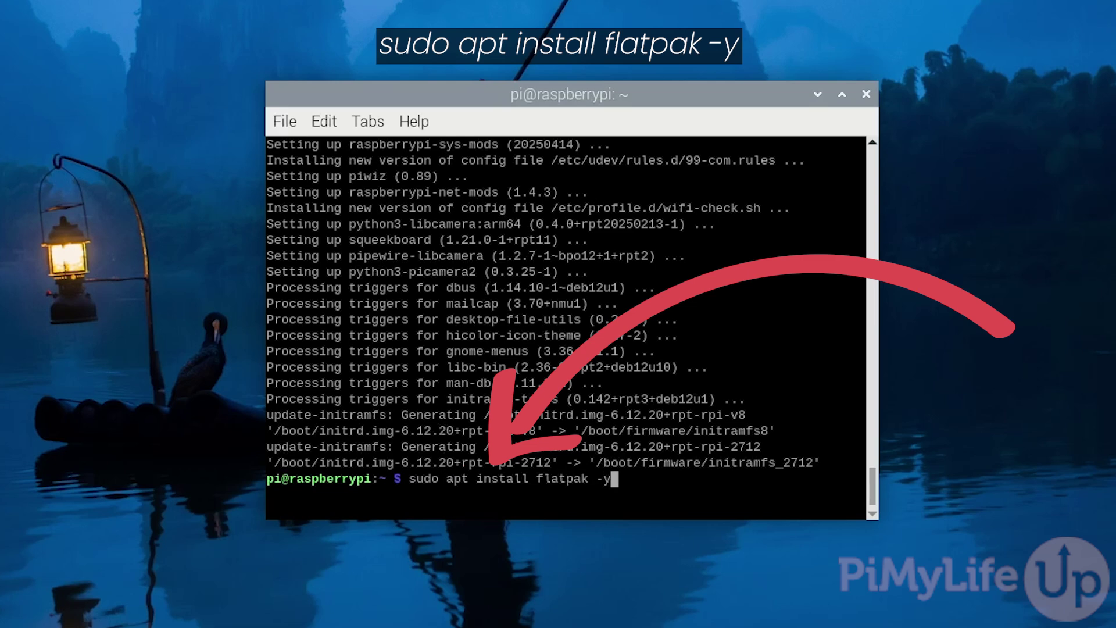
- Run 'sudo apt install flatpak -y' to install Flatpak
key("Return")
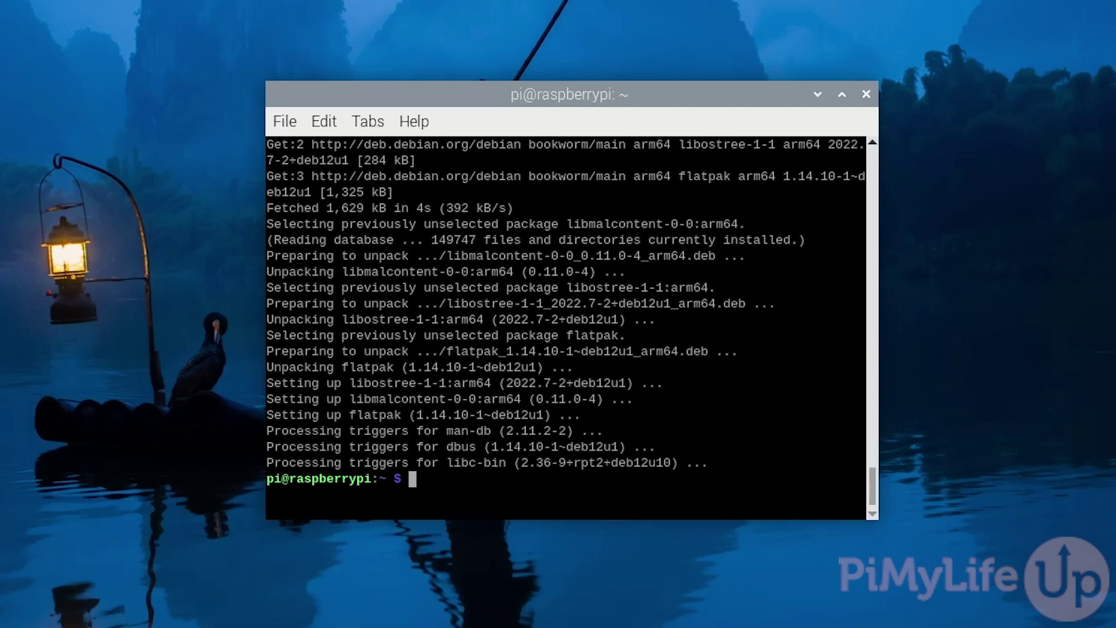
type("sudo ")
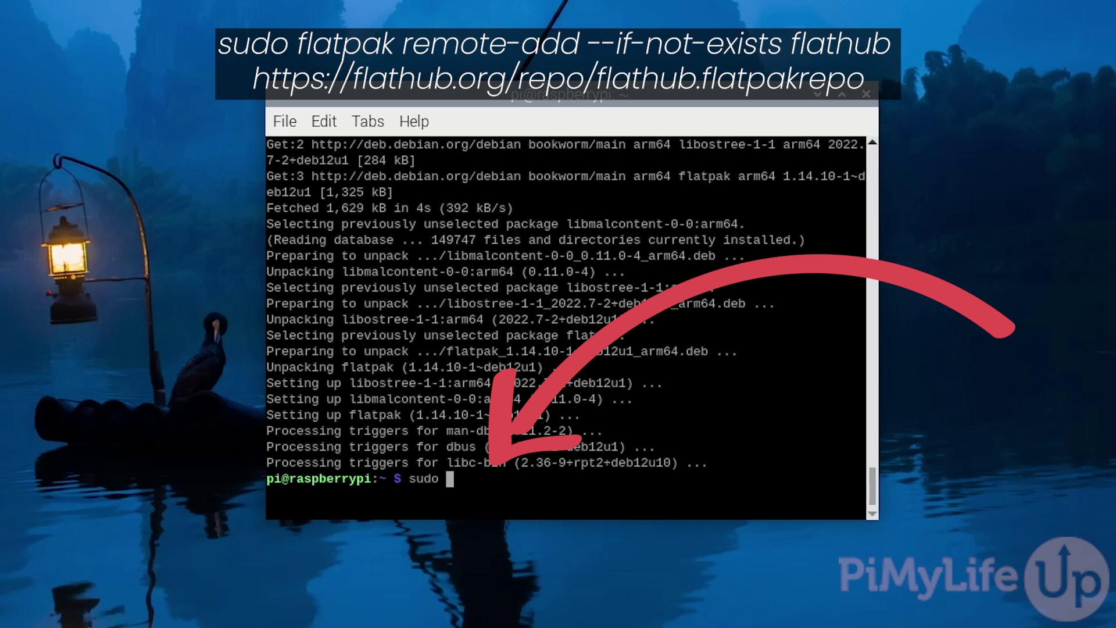
type("flatpak remotea")
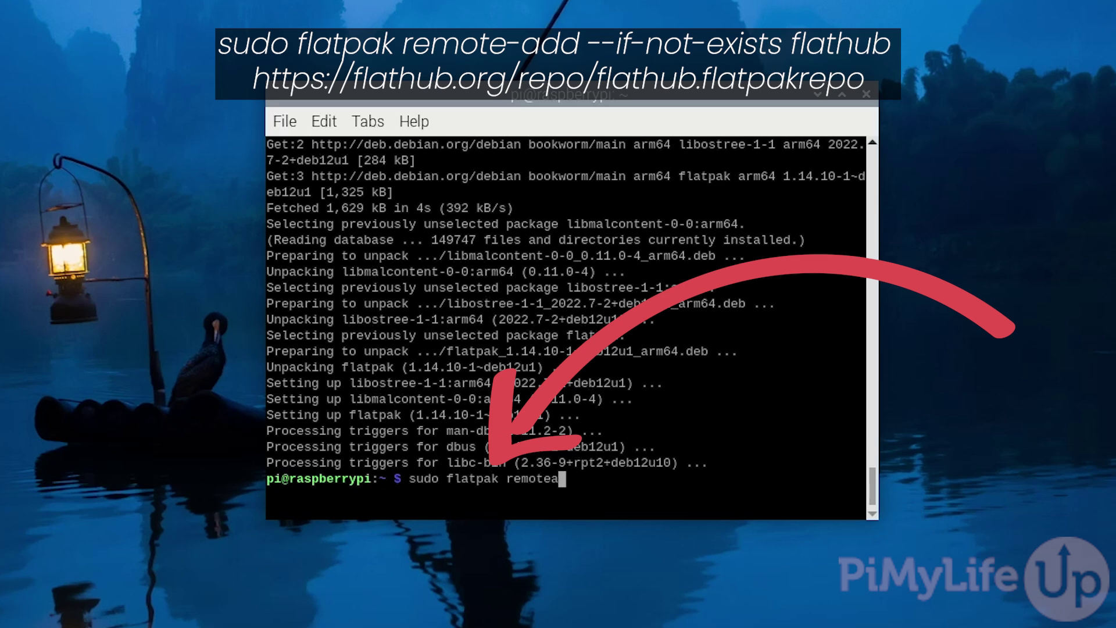
key("BackSpace")
type("-add ")
type("--if-not")
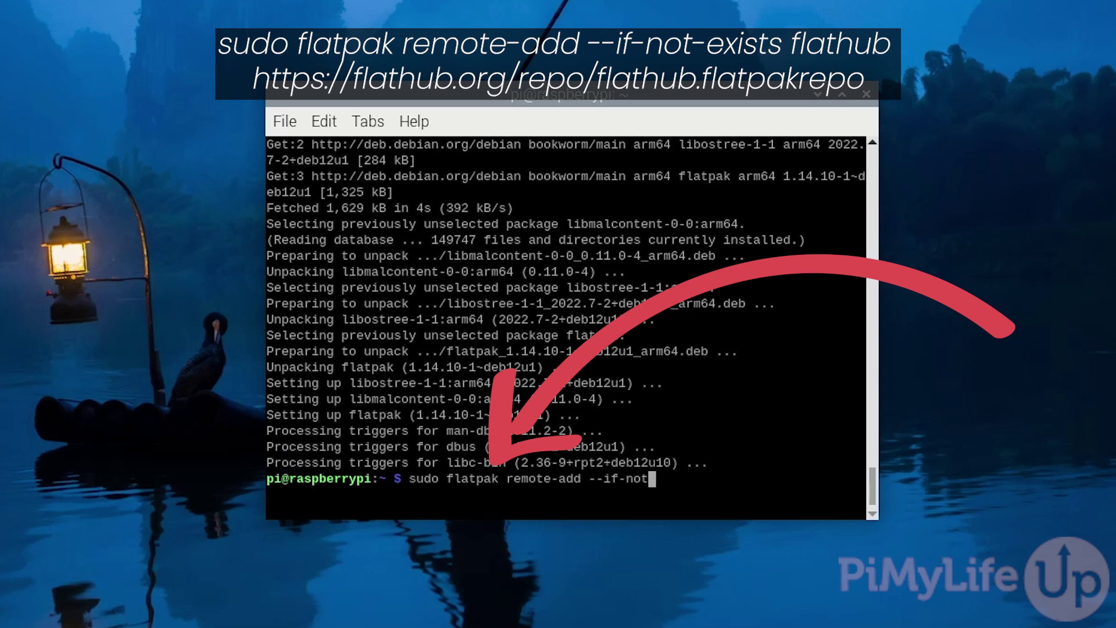
type("-exists flat")
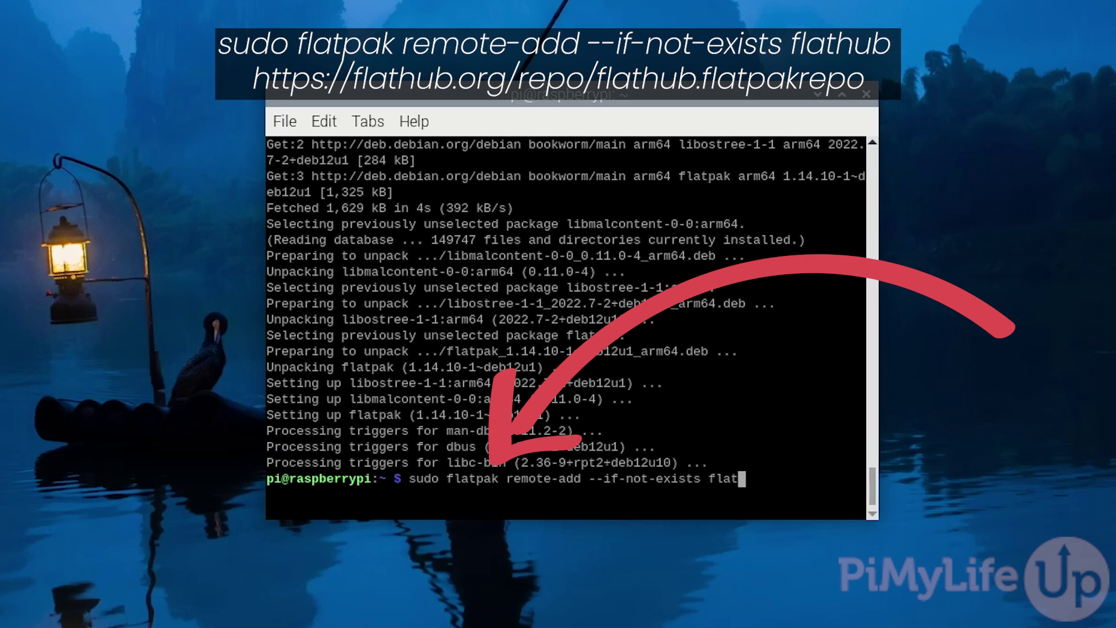
type("hub https:")
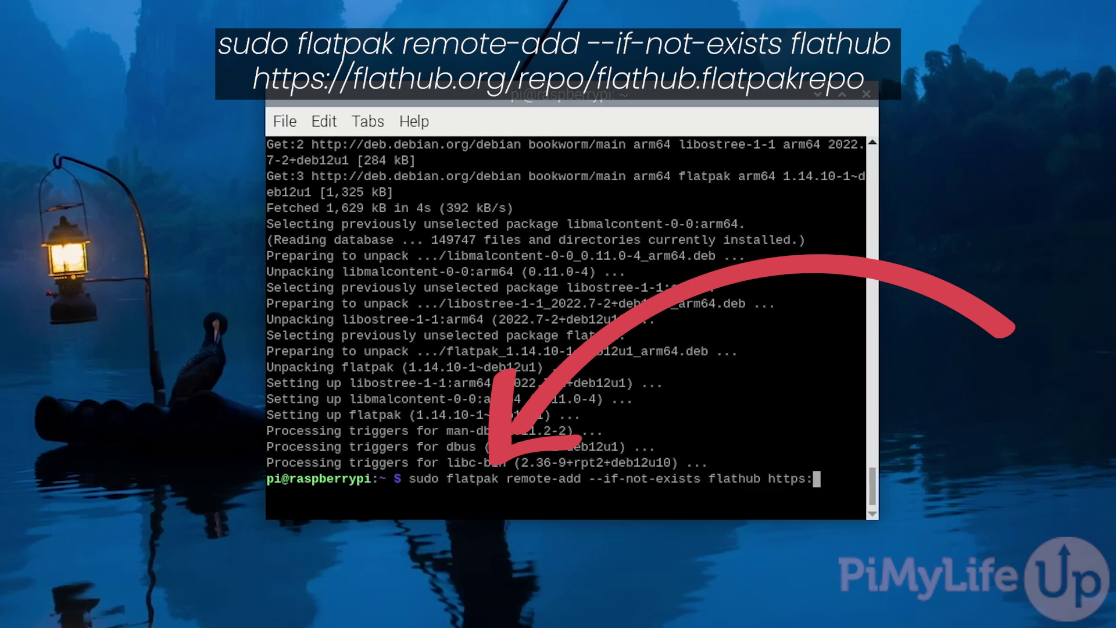
type("//flathub.")
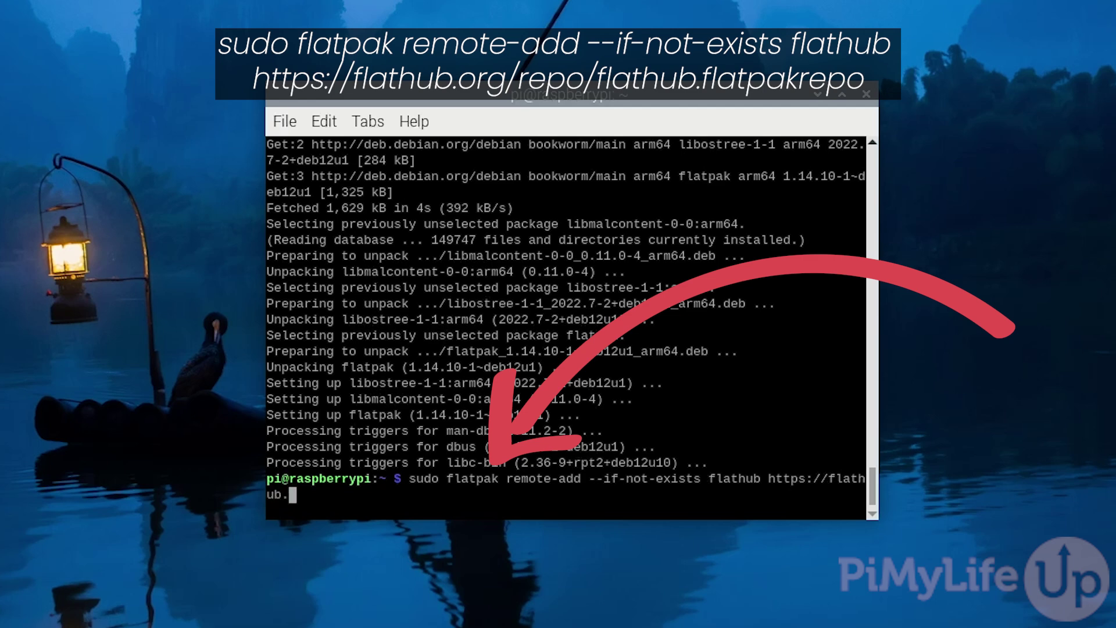
type("org/repo/")
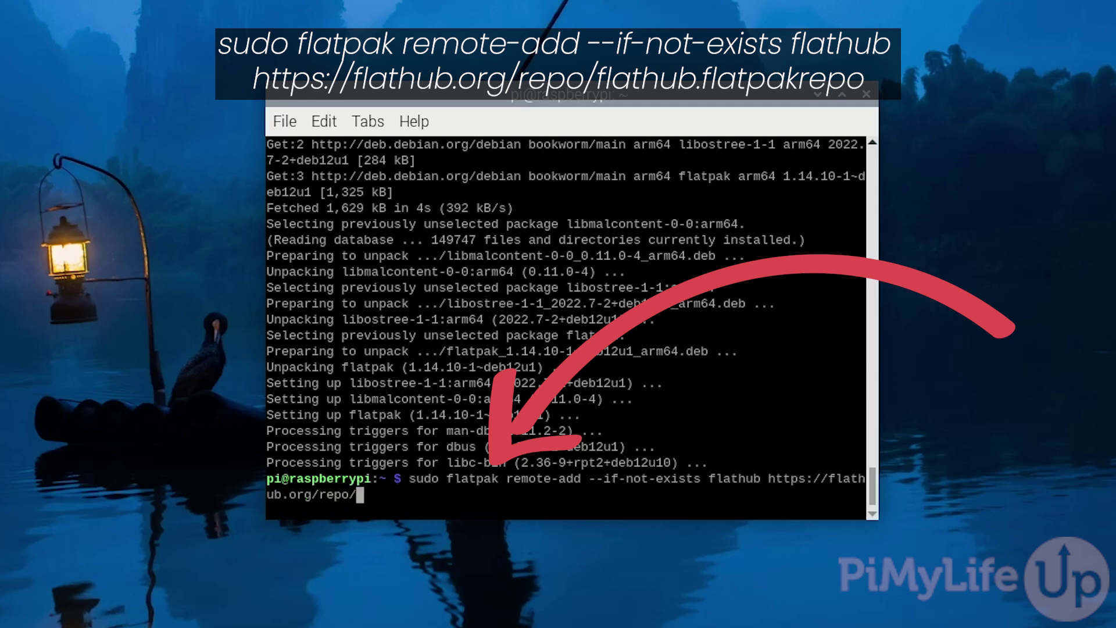
type("flathub.f")
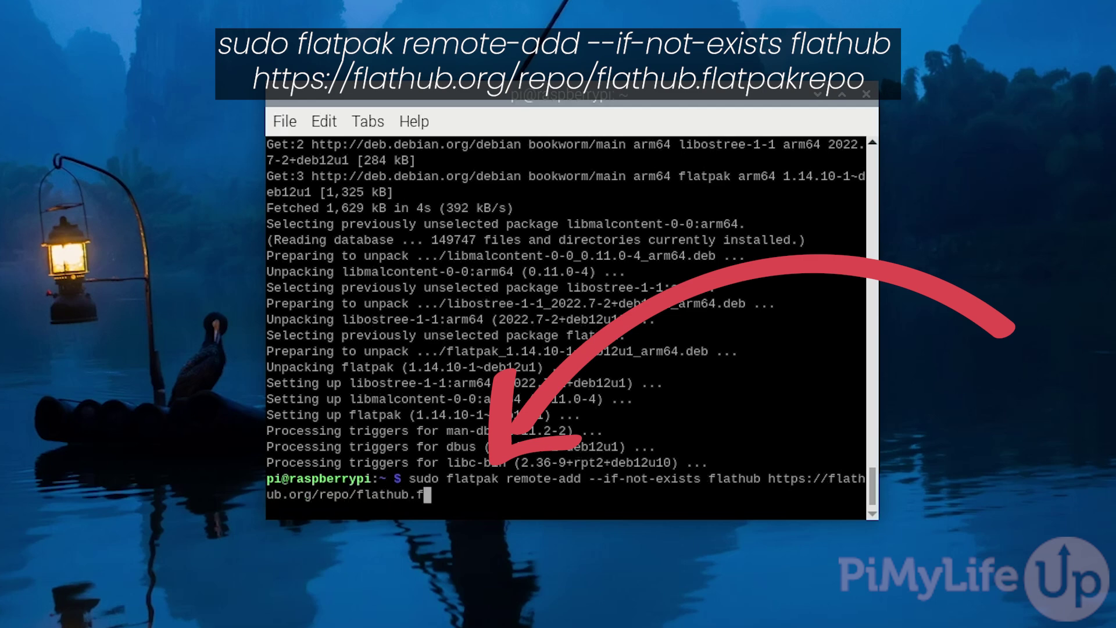
type("latp")
type("akrepo")
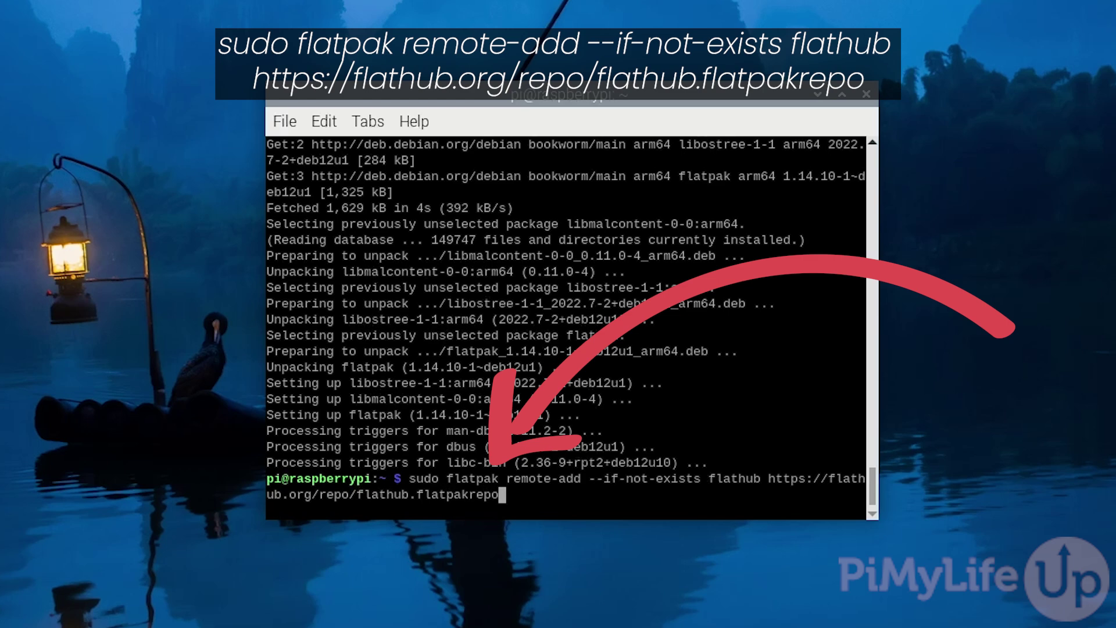
- Add the Flathub remote with 'sudo flatpak remote-add --if-not-exists flathub ...' and reboot
key("Return")
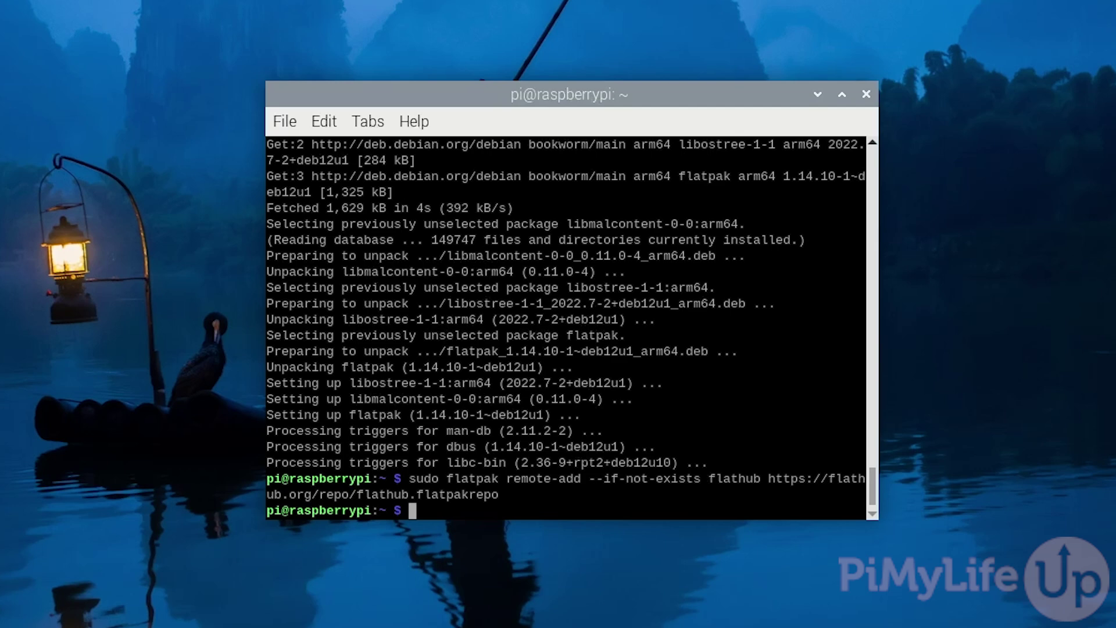
type("sud")
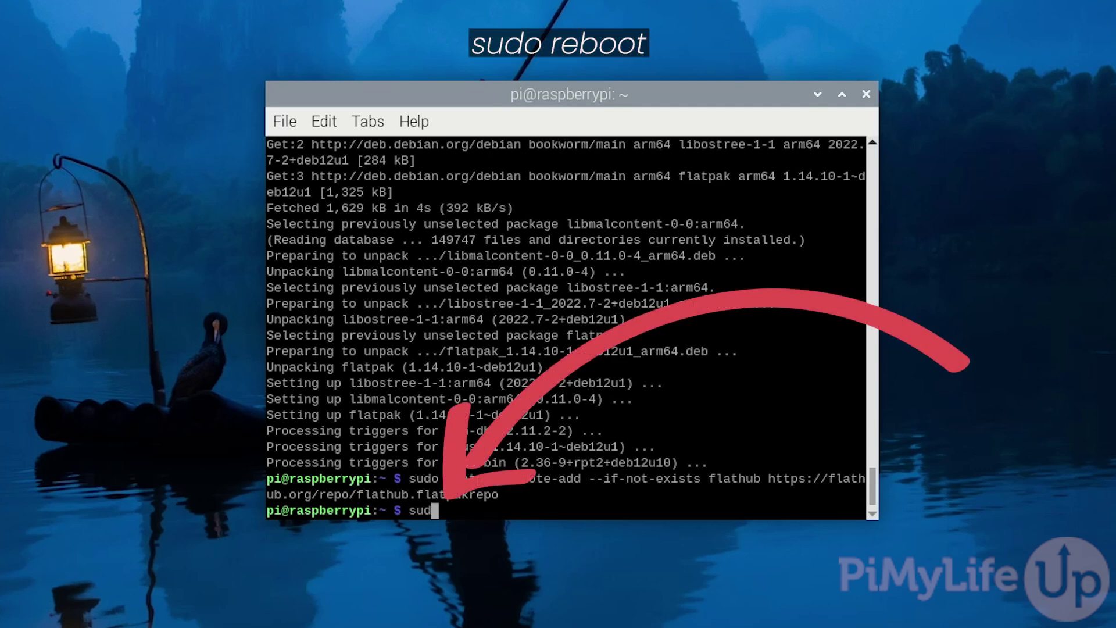
type("o rebopot")
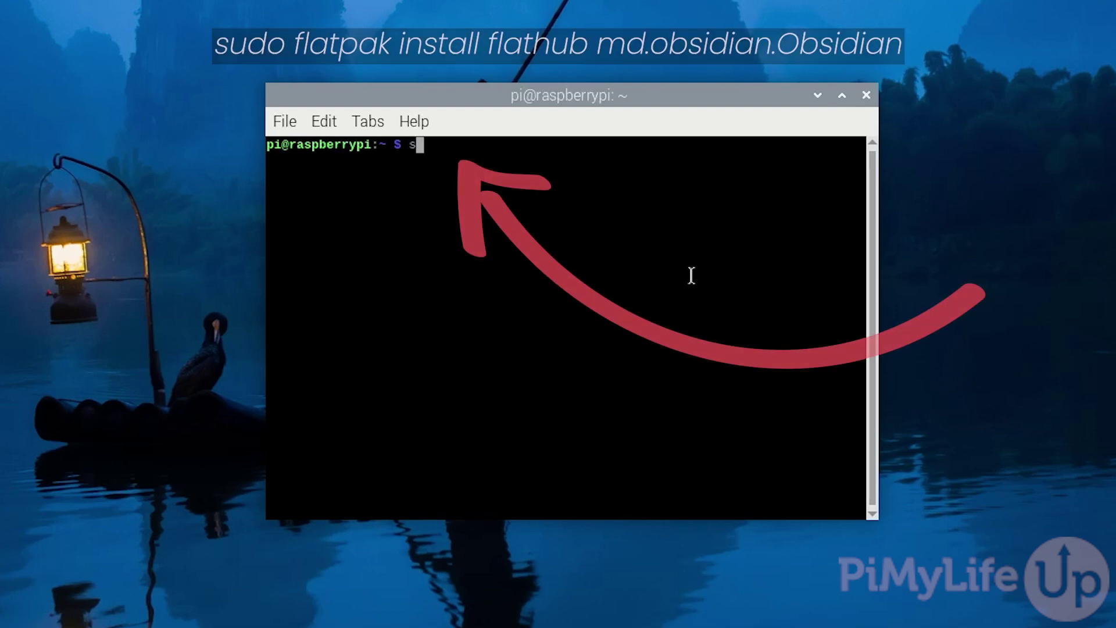
type("sudo flatpak ")
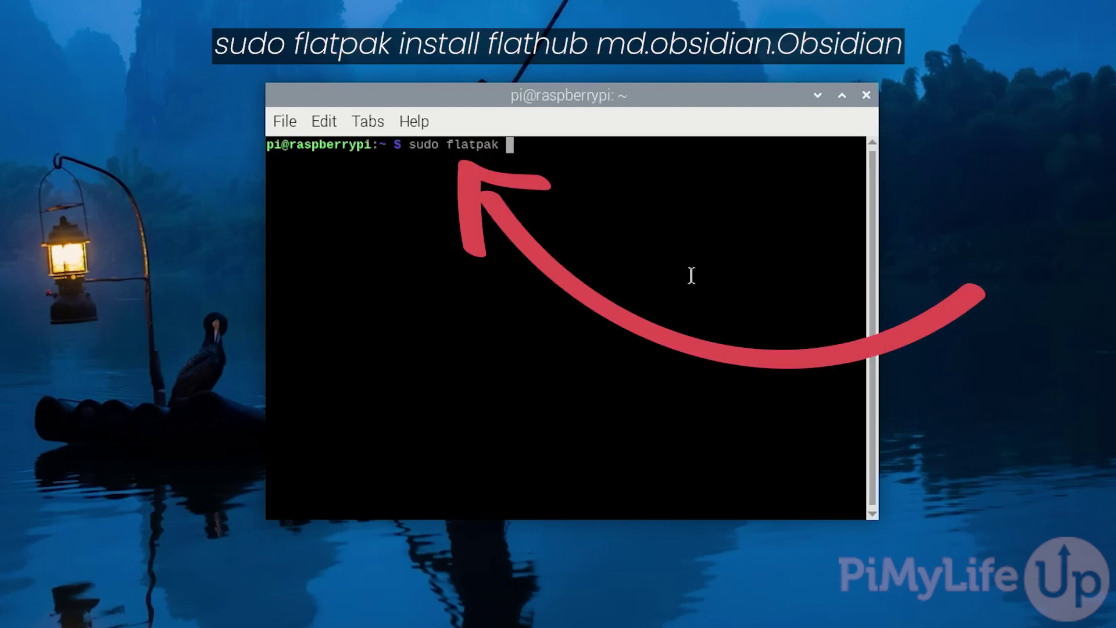
type("install flathub ")
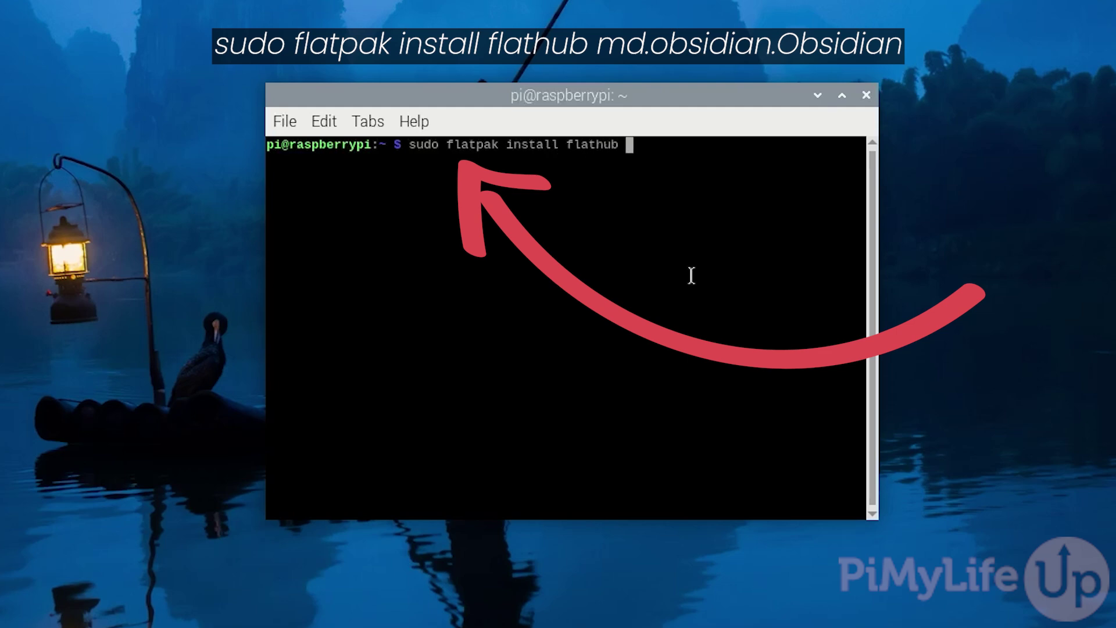
type("md.obs")
type("idian.Obs")
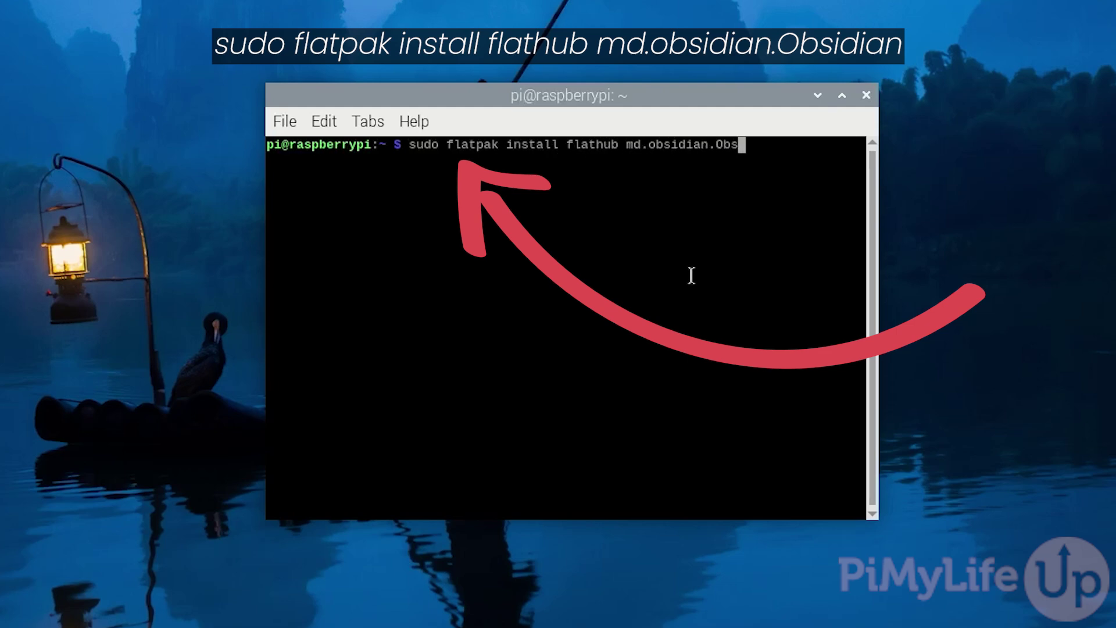
type("idian")
- Run 'sudo flatpak install flathub md.obsidian.Obsidian' and confirm the installation
key("Return")
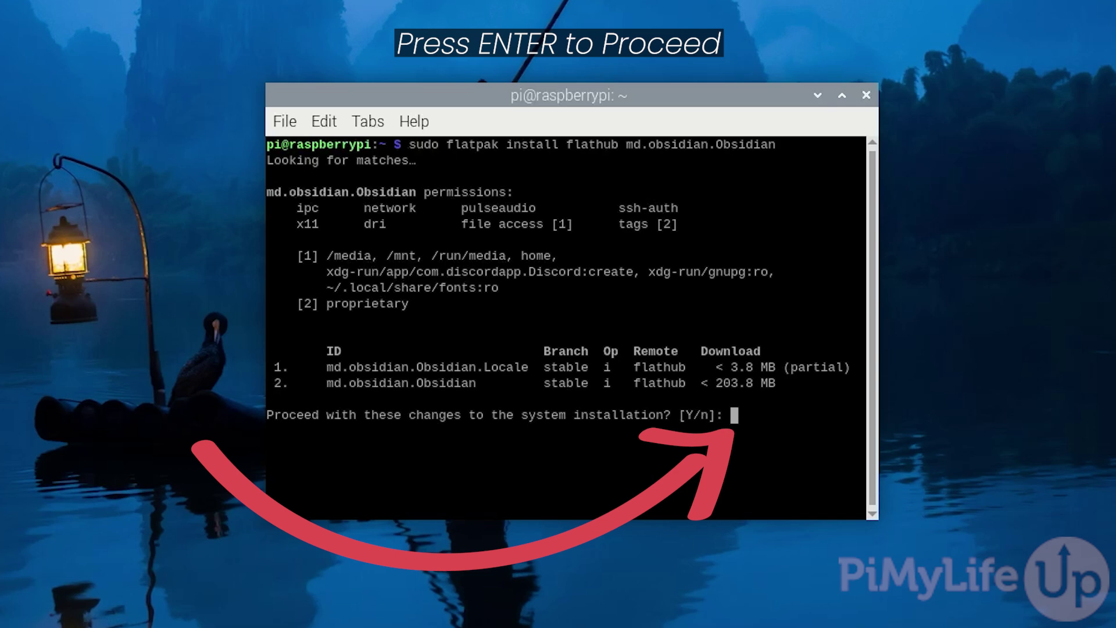
key("Return")
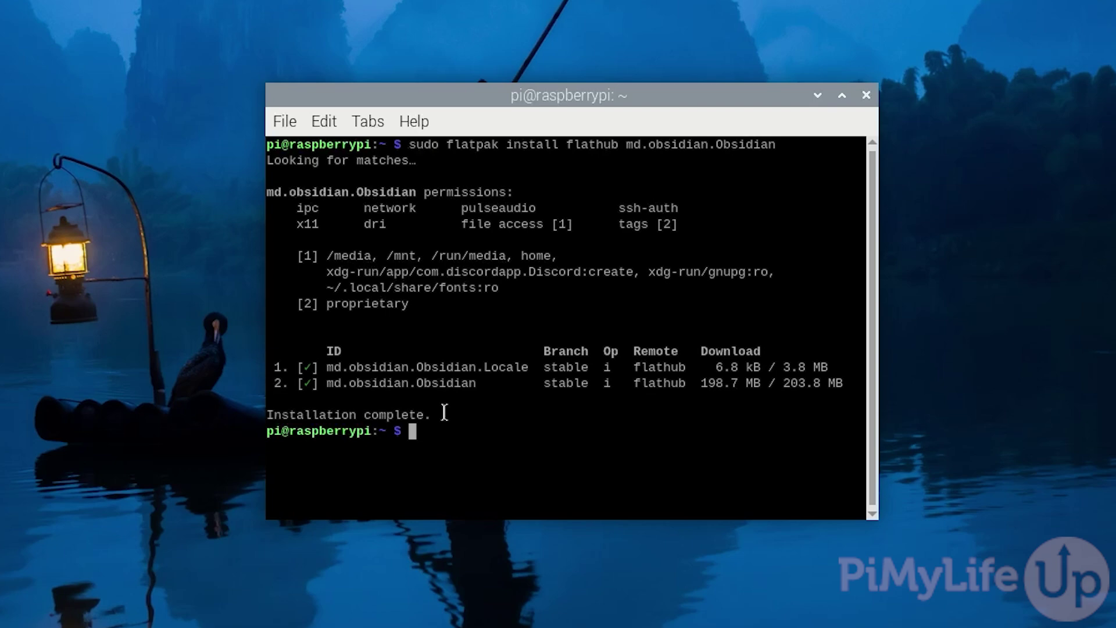
type("flatpa")
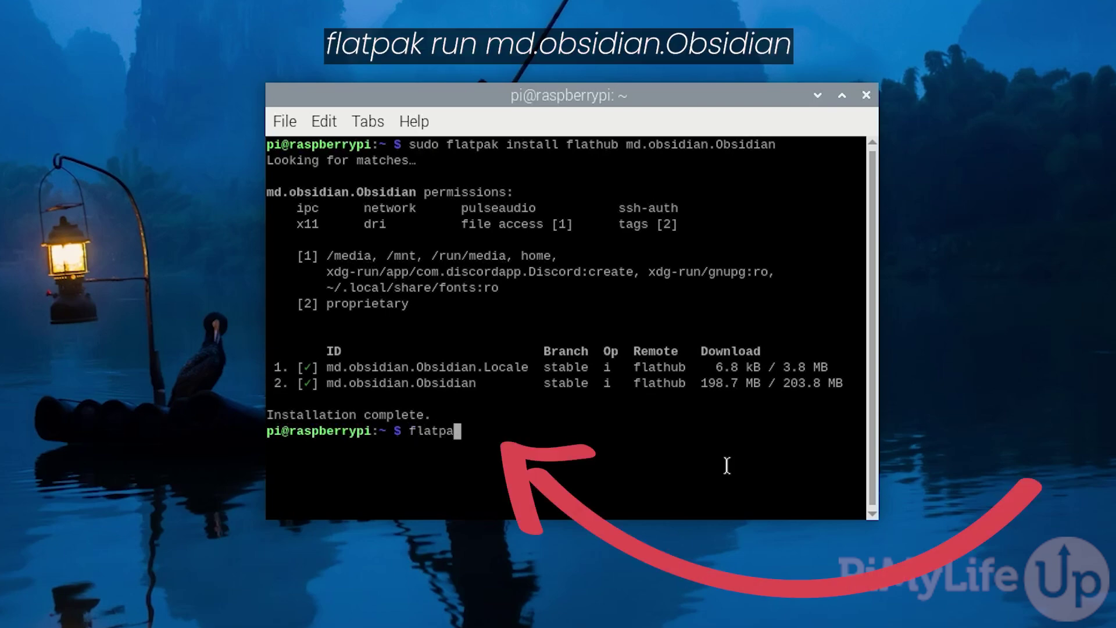
type("k run md.o")
type("bsidi")
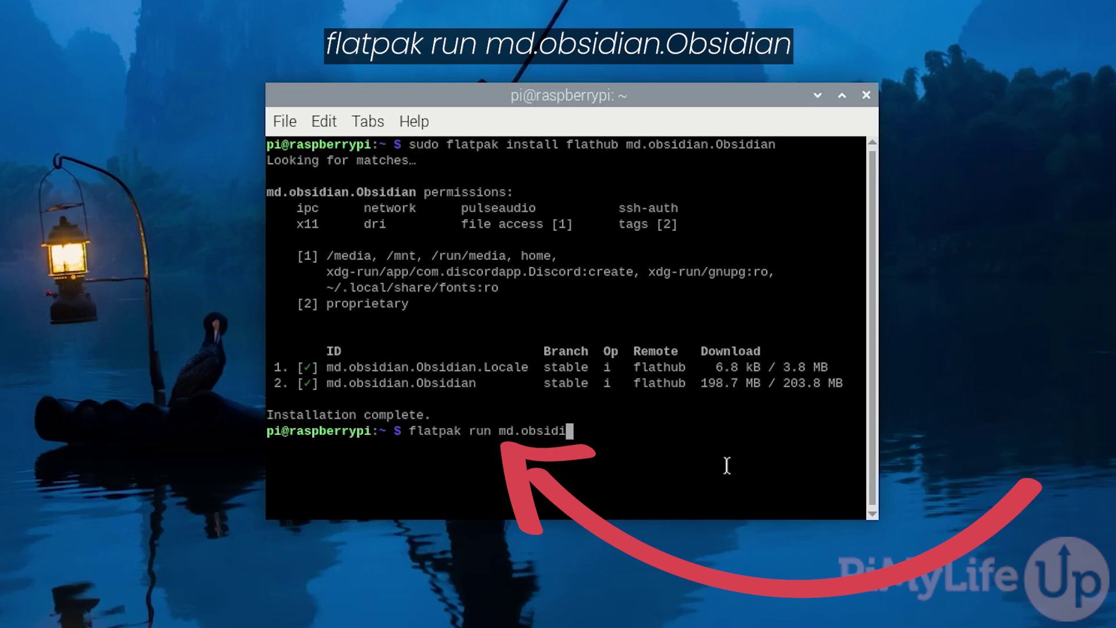
type("an.Ob")
type("sidian")
- Launch Obsidian with 'flatpak run md.obsidian.Obsidian'
key("Return")
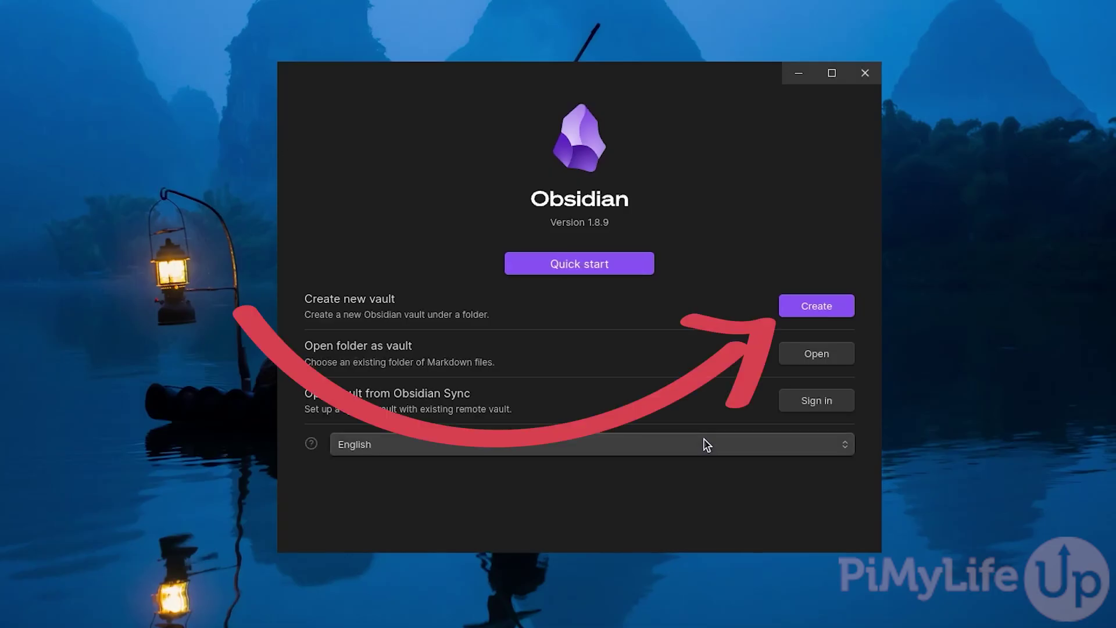
- Start a new local vault and name it 'PiMyLifeUp'
left_click(824, 310)
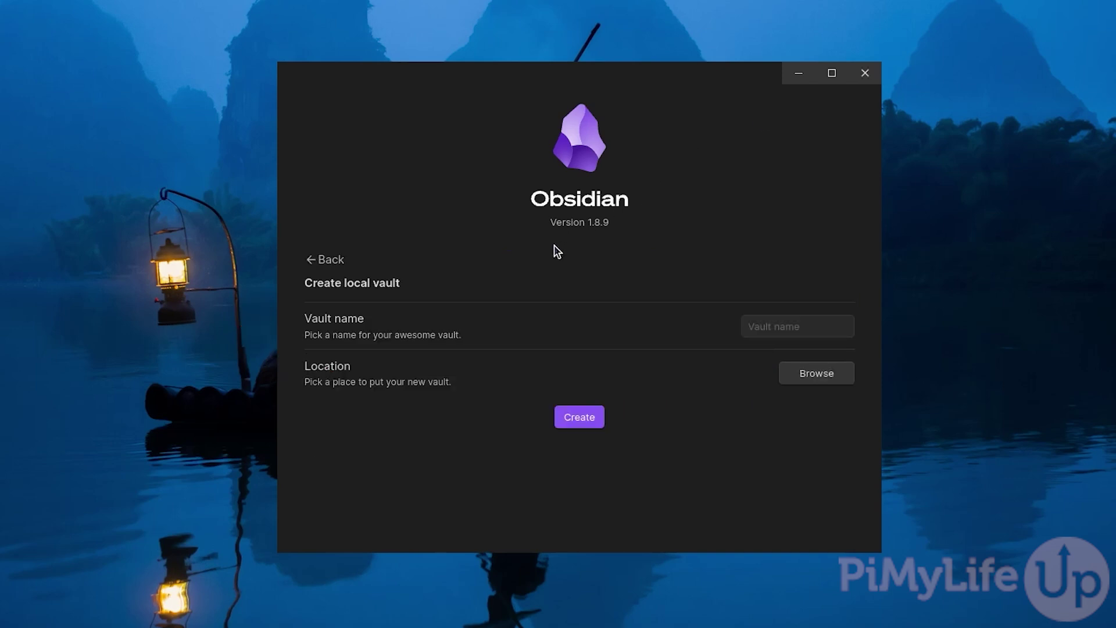
left_click(798, 324)
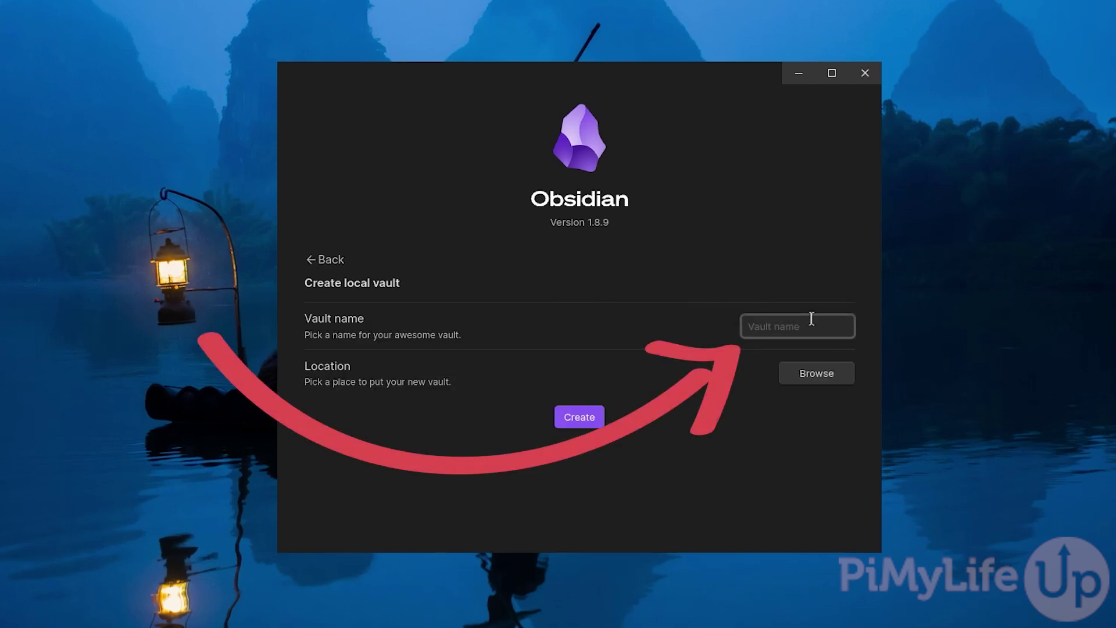
type("PiMyLife")
type("Up")
left_click(826, 348)
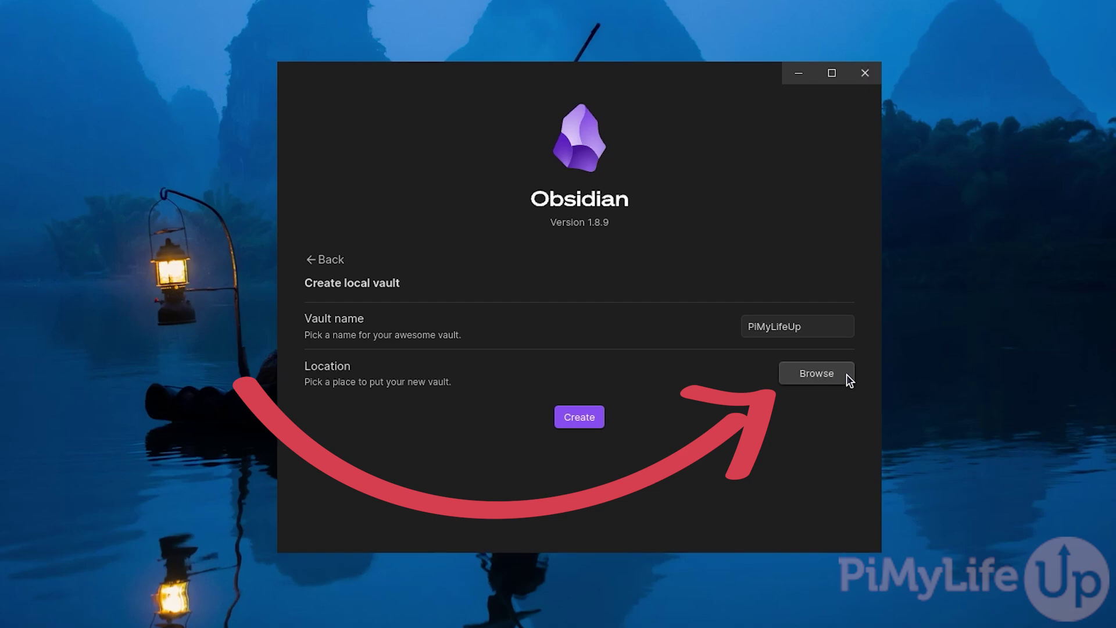
- Set the vault location to Documents/Vaults and create the vault, opening its Welcome note
left_click(850, 379)
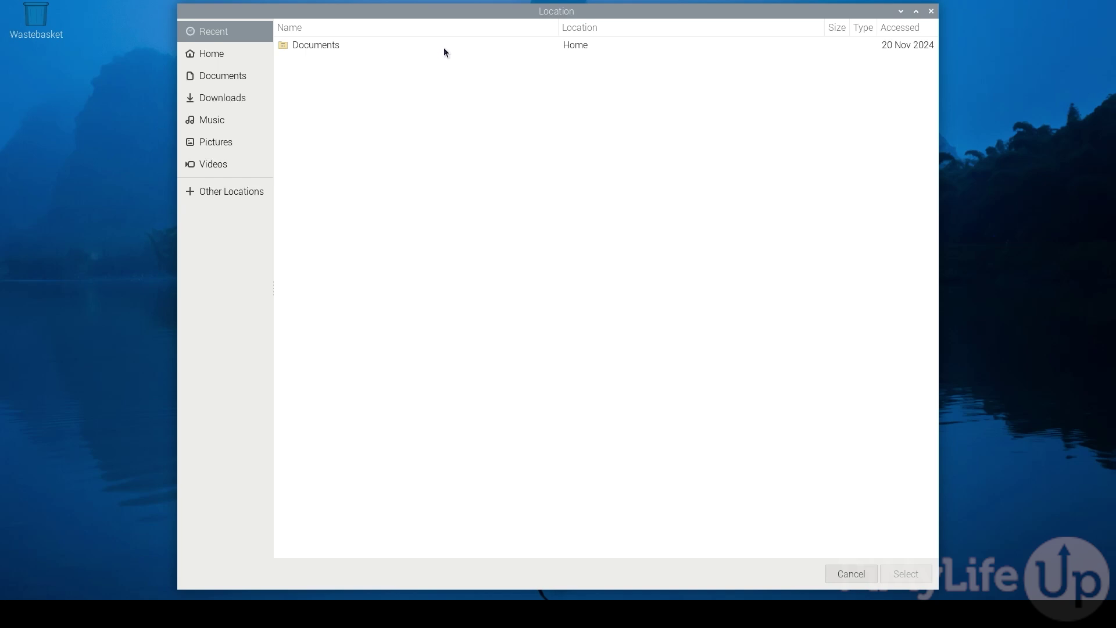
double_click(299, 44)
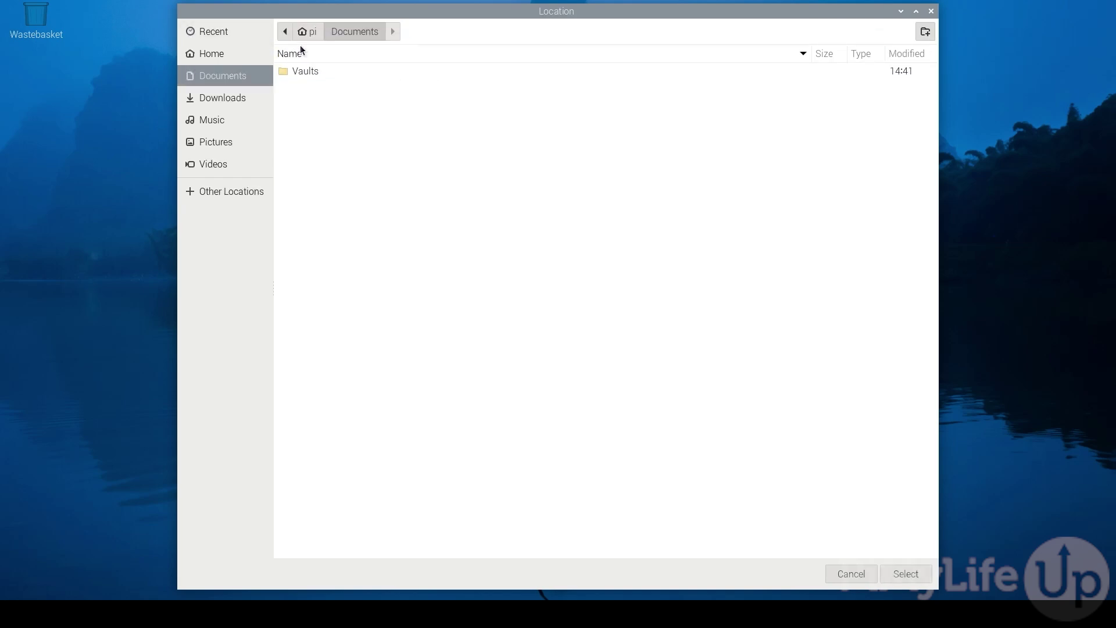
left_click(307, 72)
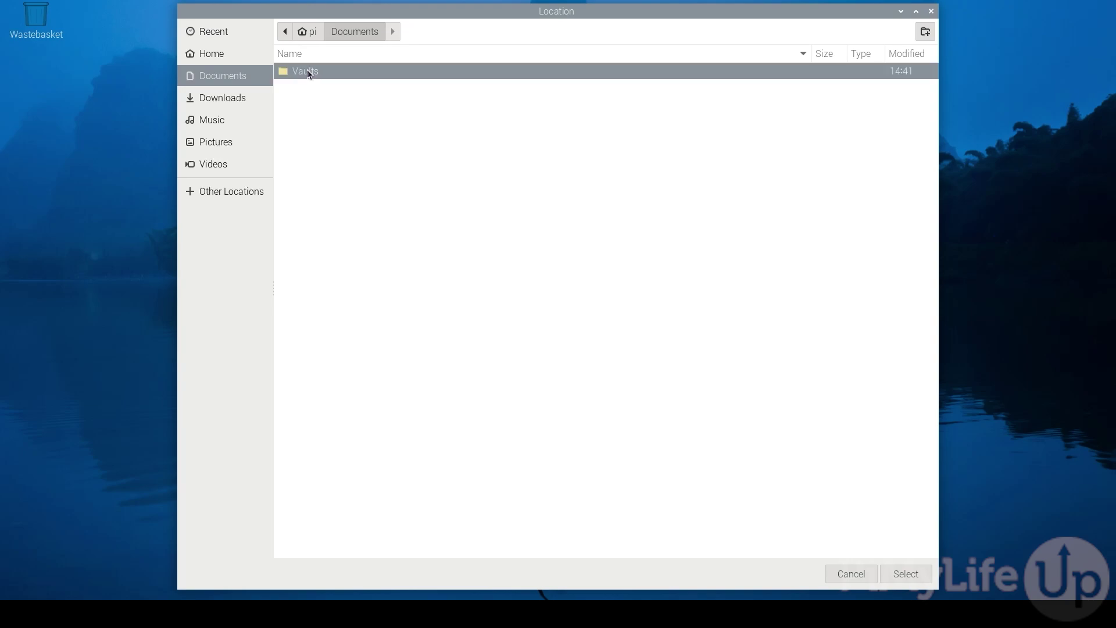
double_click(307, 72)
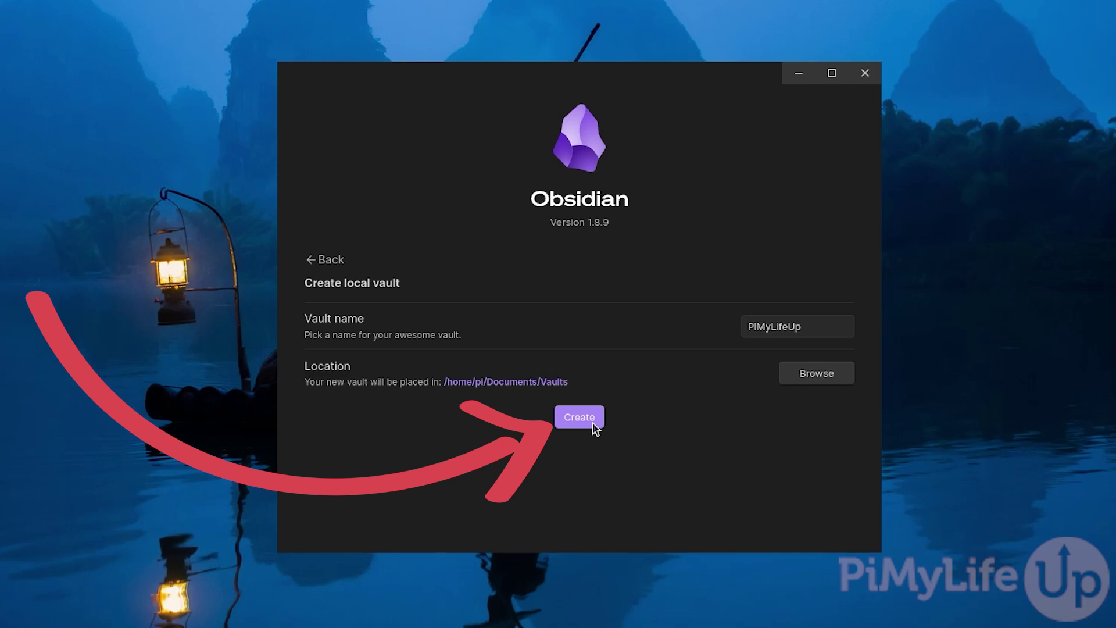
left_click(593, 422)
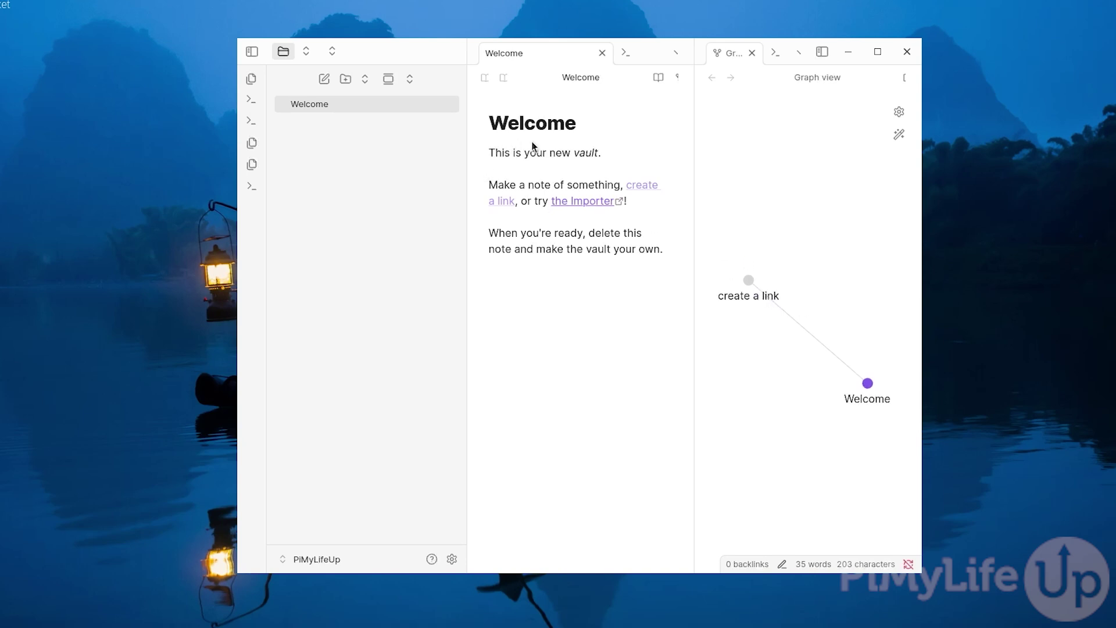
- Show the applications menu's Office category listing the new Obsidian launcher
left_click(600, 122)
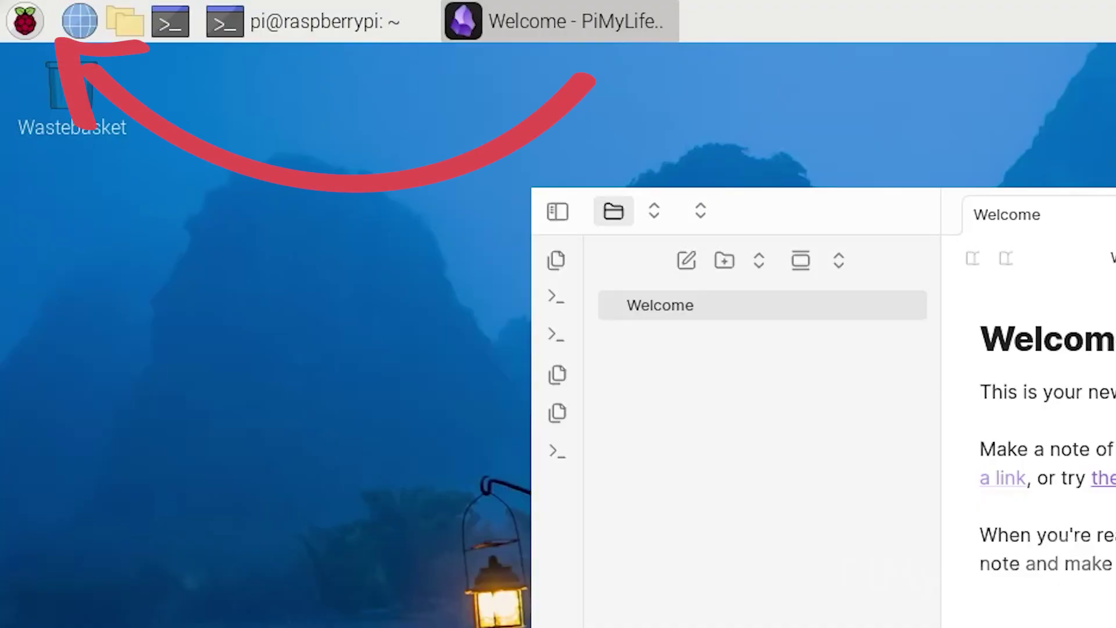
left_click(25, 21)
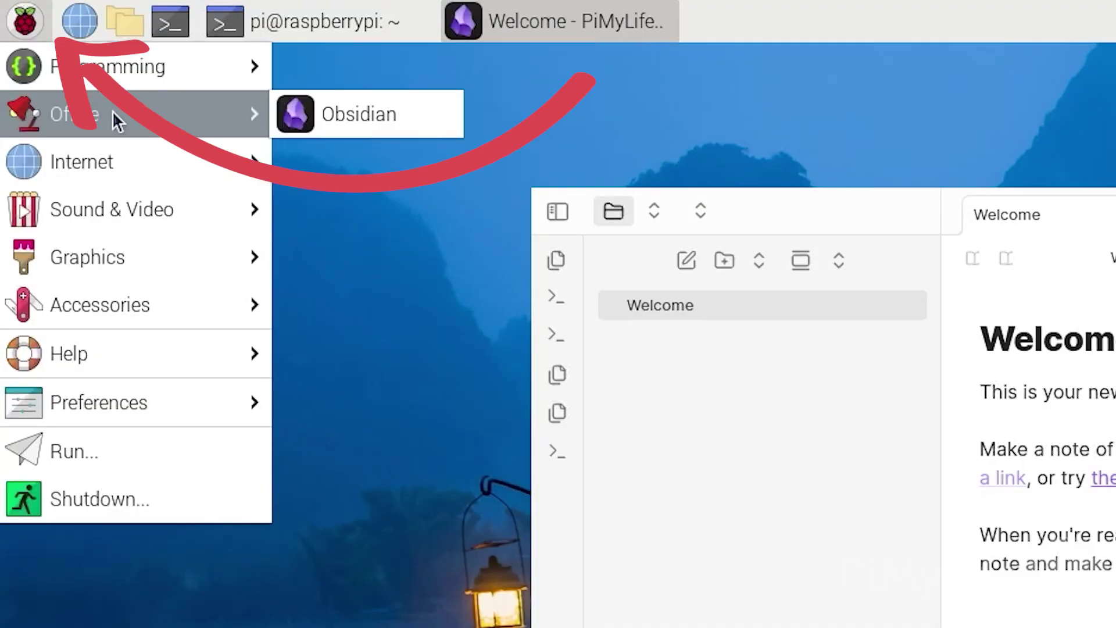